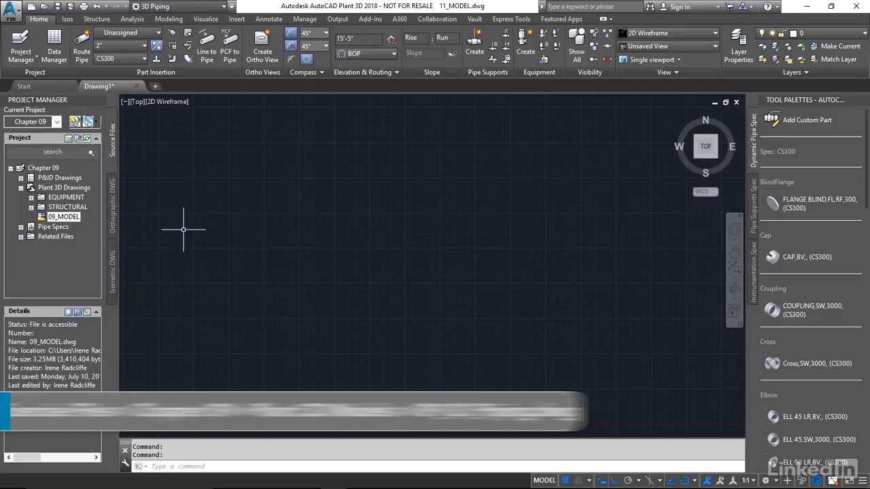
Open the 09_MODEL drawing and create a new ortho drawing file named 09_03_ORTHO.dwg.
double_click(64, 217)
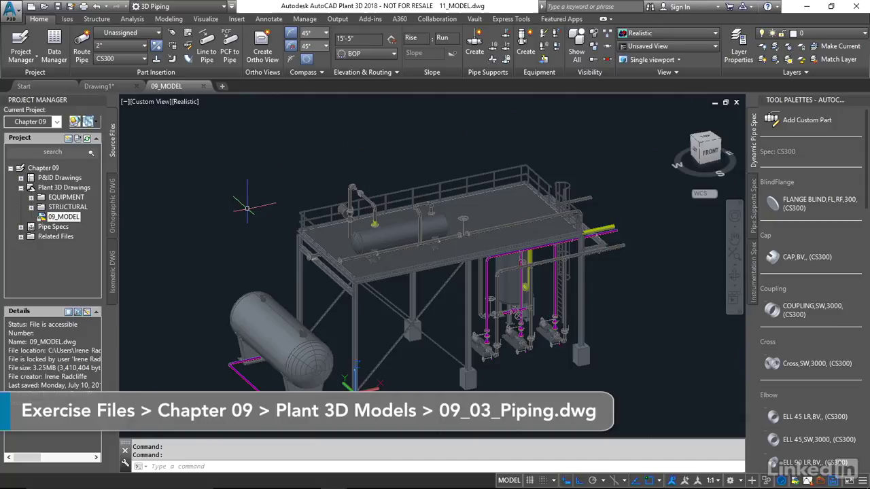
left_click(260, 43)
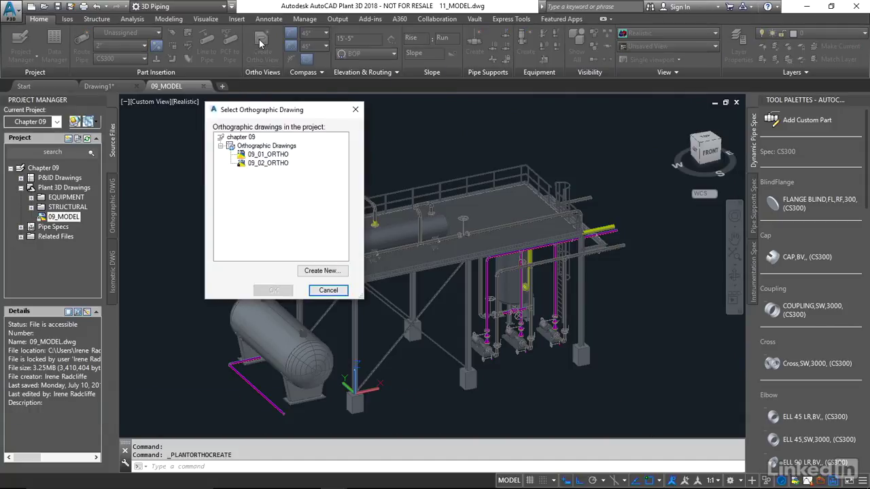
left_click_drag(305, 118, 256, 87)
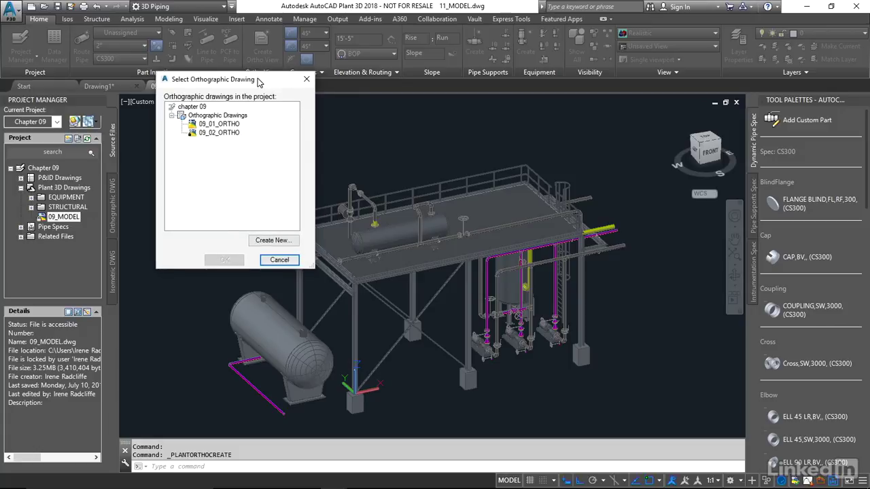
left_click(266, 246)
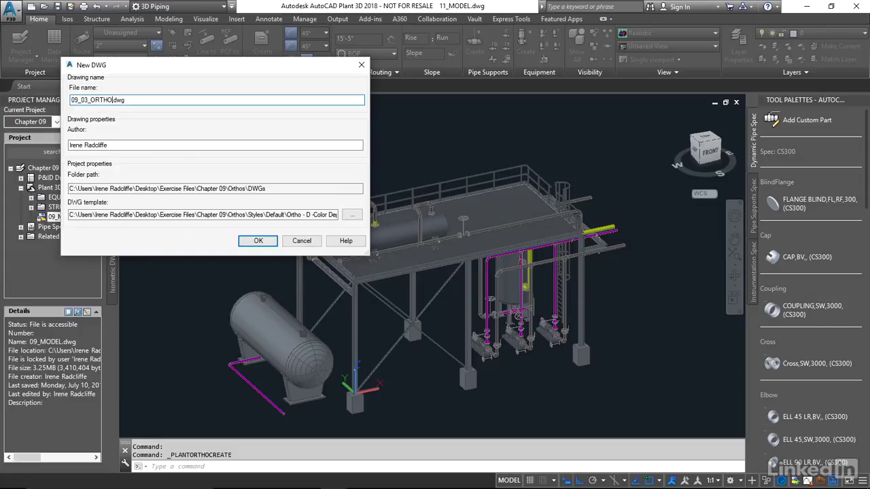
left_click(259, 240)
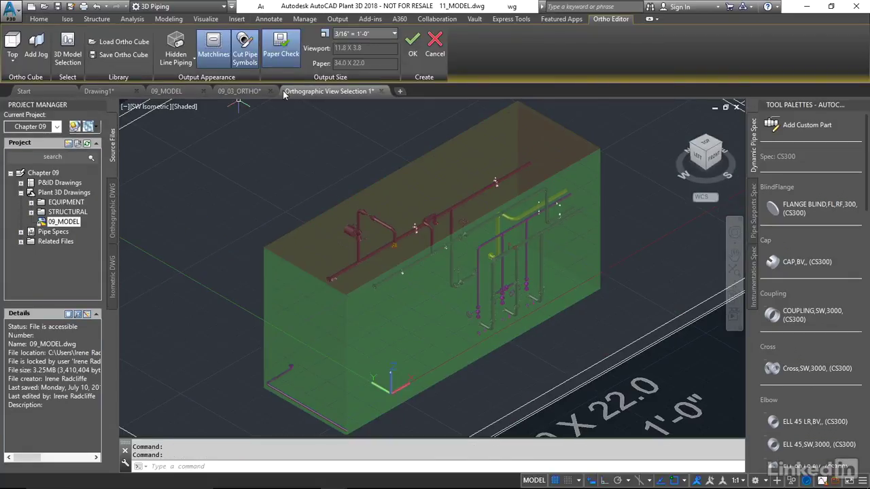
Turn off Paper Check and Cut Pipe Symbols, and add the EQUIPMENT and STRUCTURAL reference models.
left_click(282, 47)
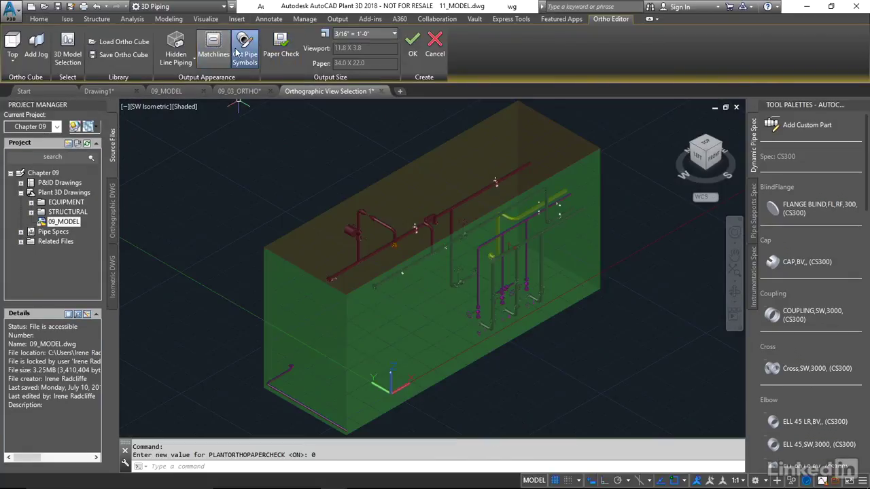
left_click(248, 49)
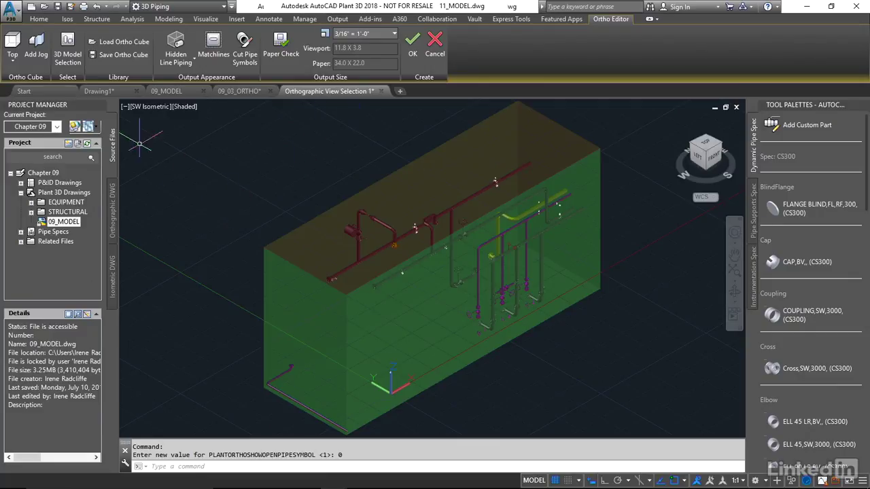
left_click(67, 46)
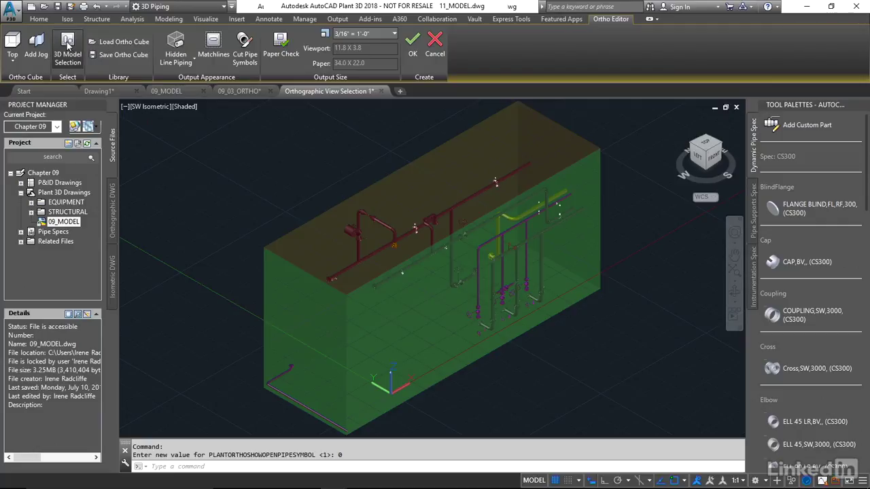
left_click(24, 100)
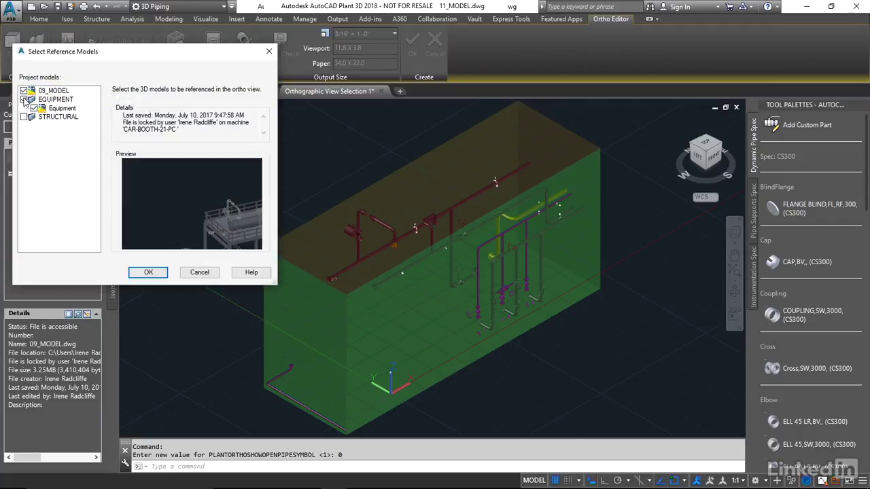
left_click(23, 118)
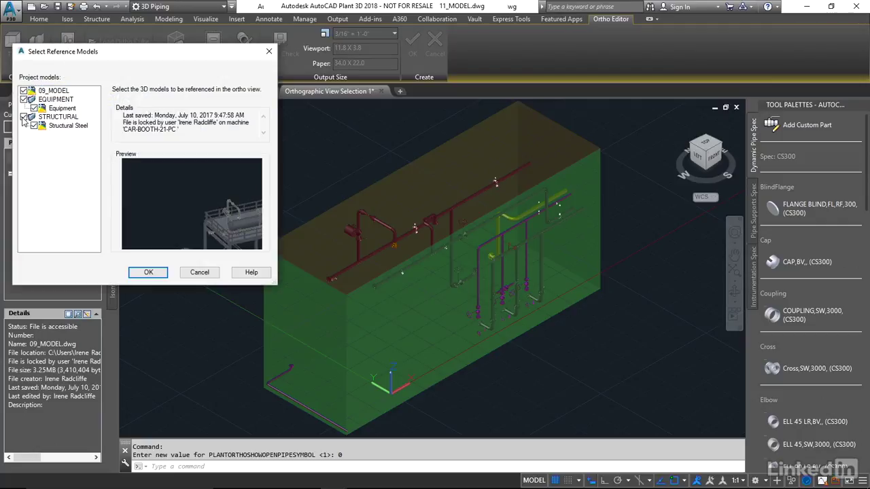
left_click(148, 272)
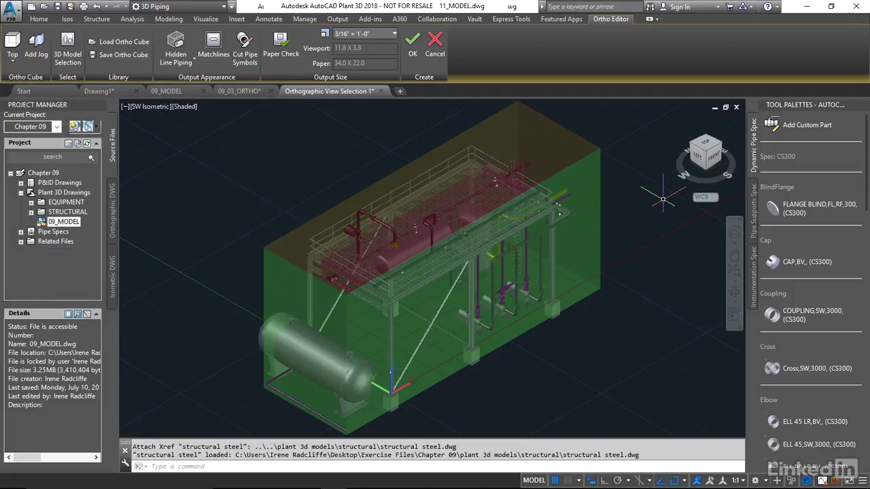
In Top view, extend the ortho cube's top face and pull its left face in past the tank.
left_click(704, 141)
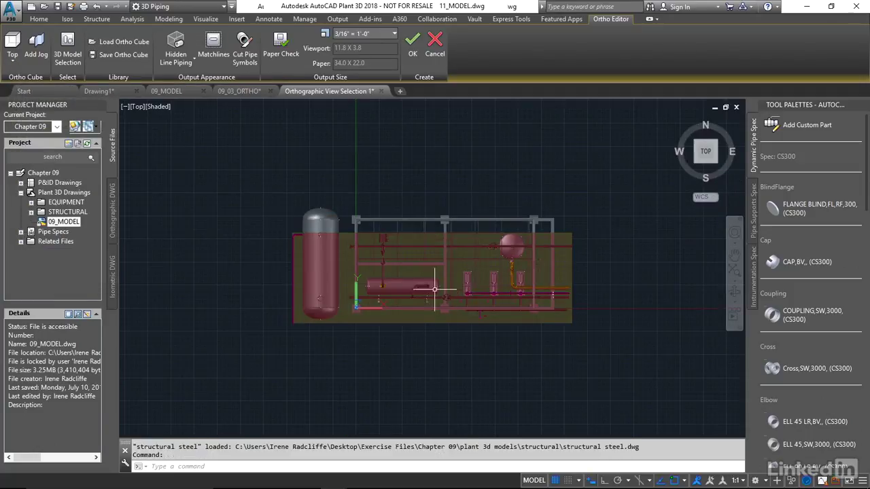
left_click(460, 233)
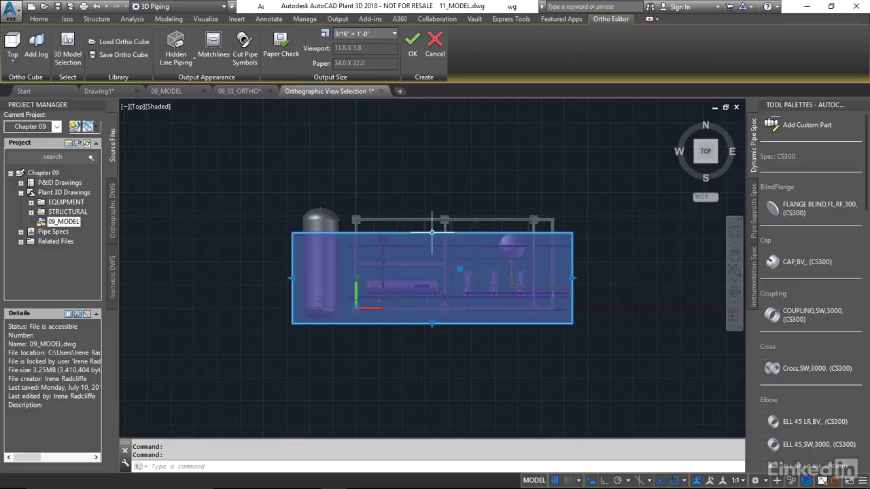
left_click(432, 234)
left_click(432, 209)
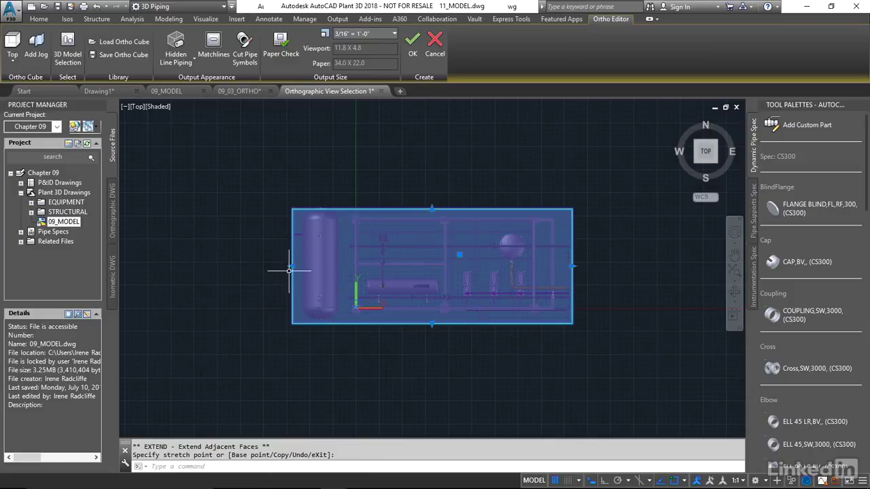
scroll(328, 288, "up", 2)
left_click(276, 256)
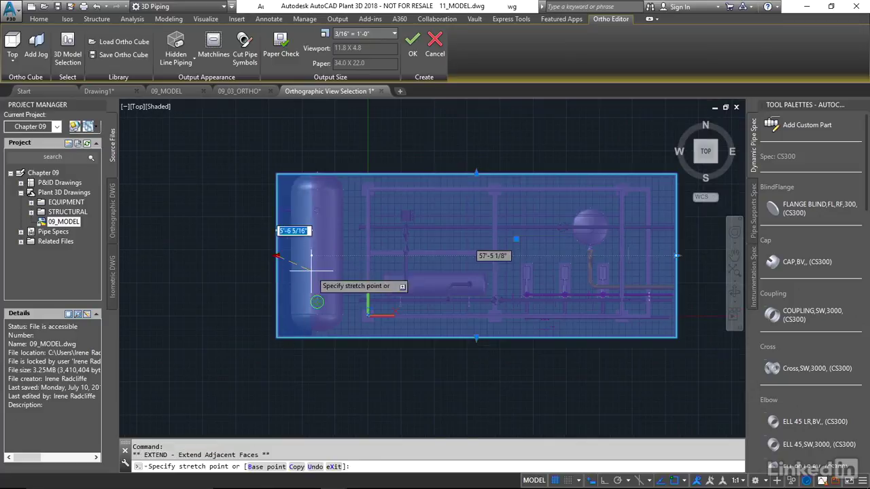
left_click(358, 255)
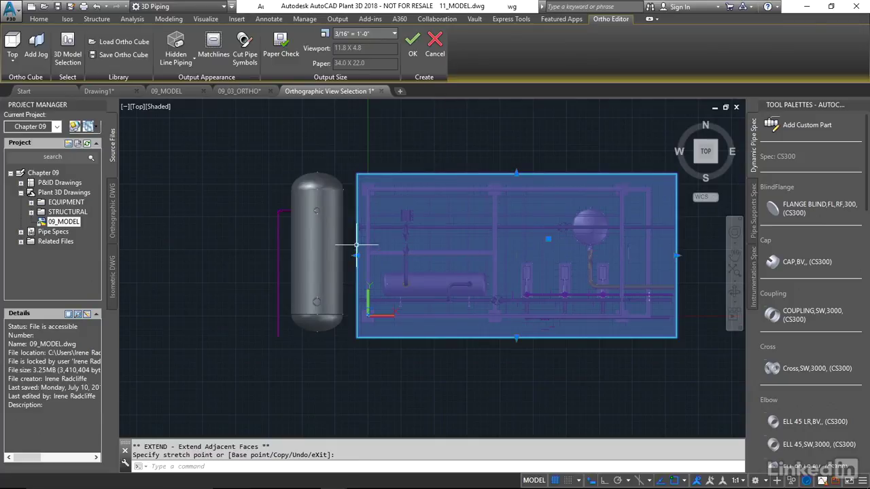
Push the cube's right face slightly out and raise its bottom face, giving a 9.8 x 4.6 viewport.
middle_click_drag(467, 354, 348, 347)
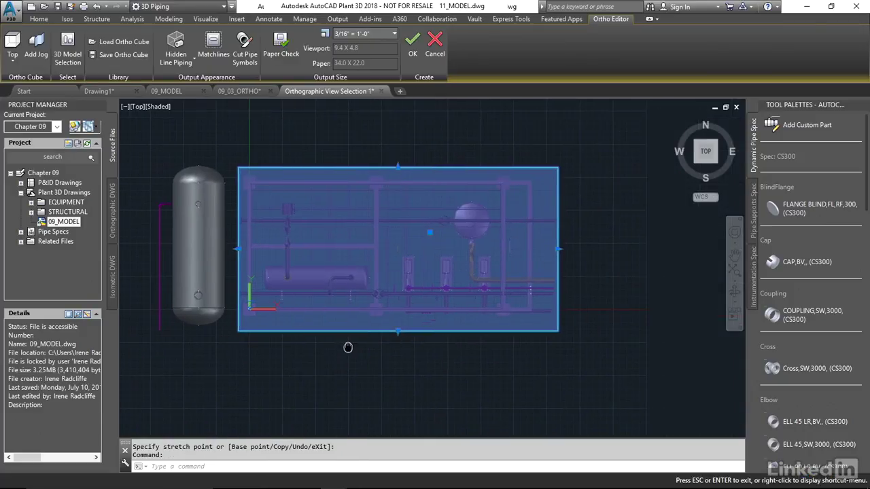
left_click(558, 250)
left_click(570, 249)
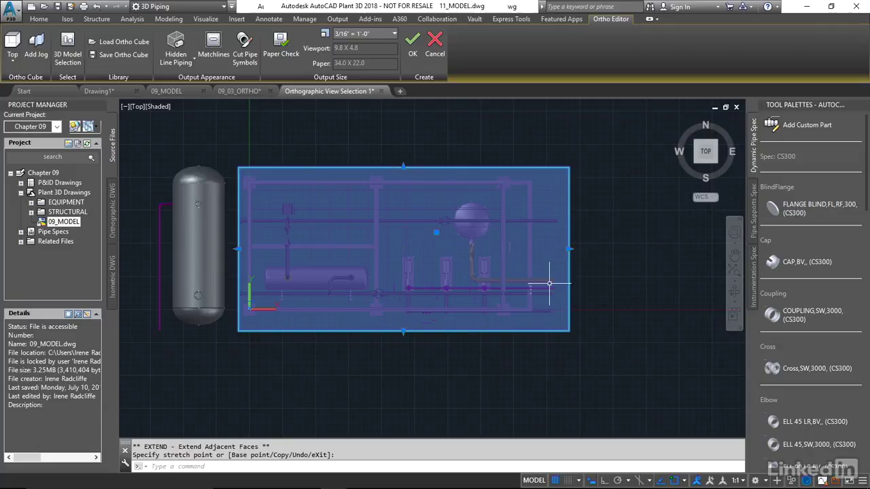
left_click(404, 331)
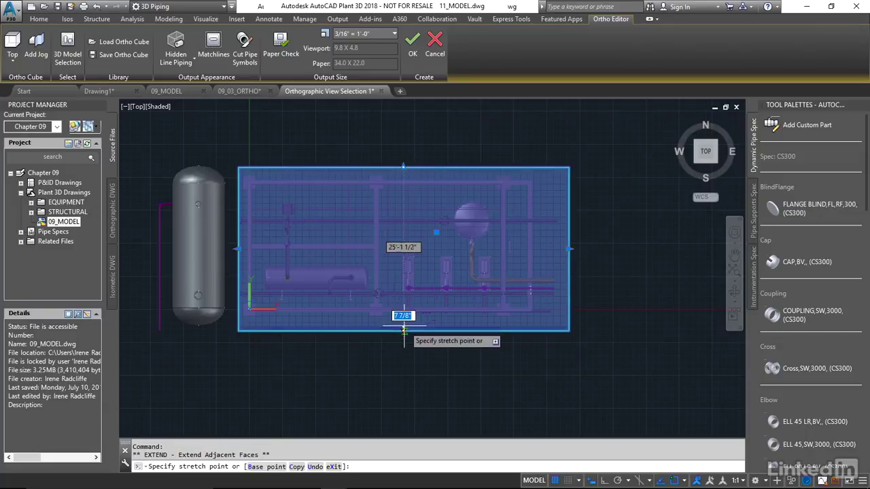
left_click(404, 324)
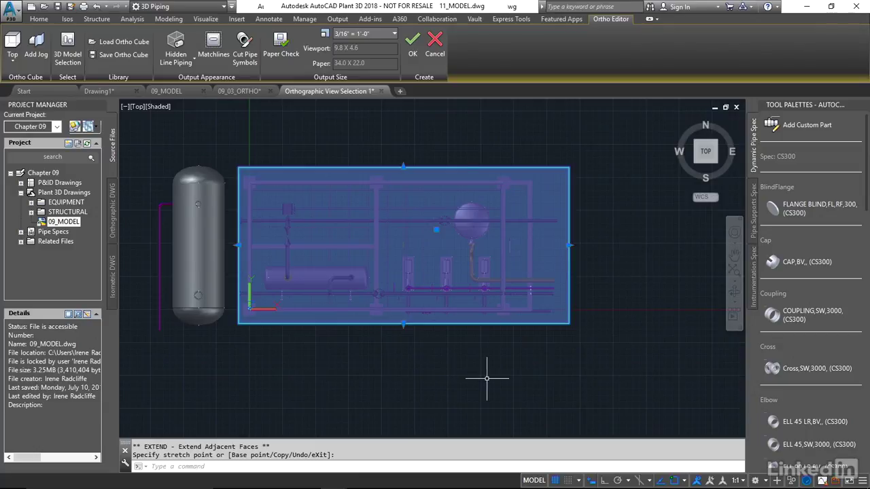
key("Escape")
left_click(686, 146)
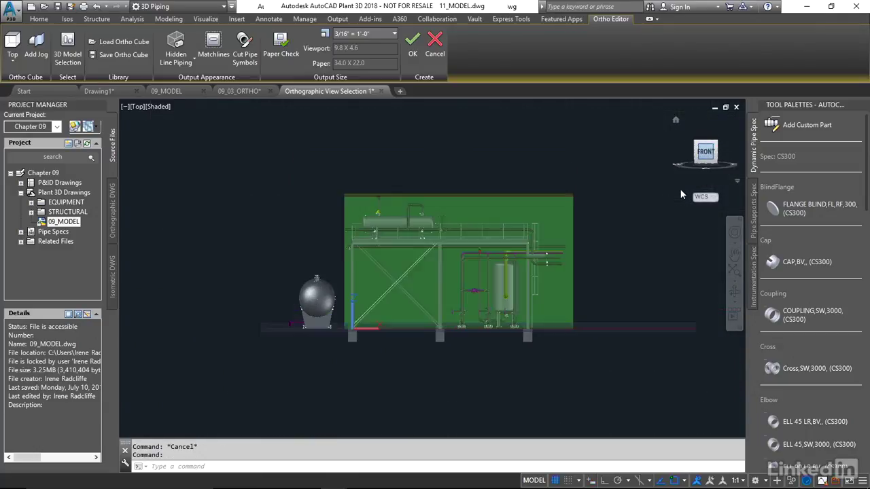
scroll(593, 386, "up", 3)
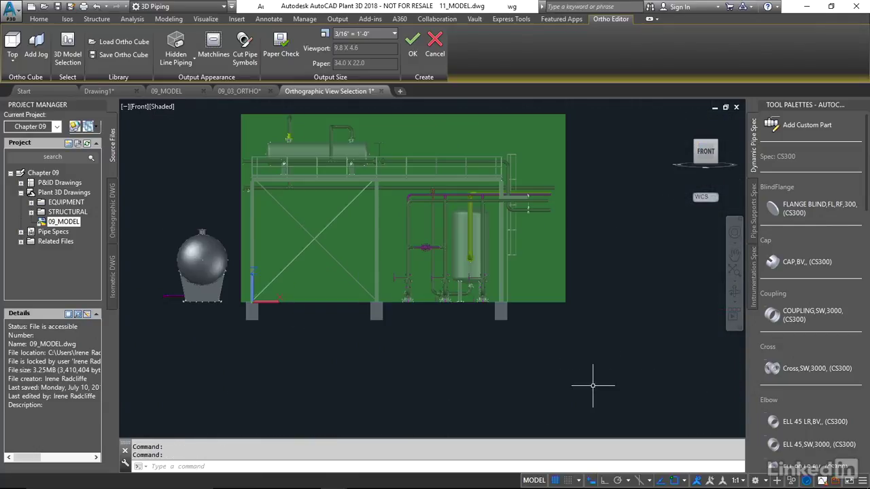
middle_click_drag(593, 386, 597, 414)
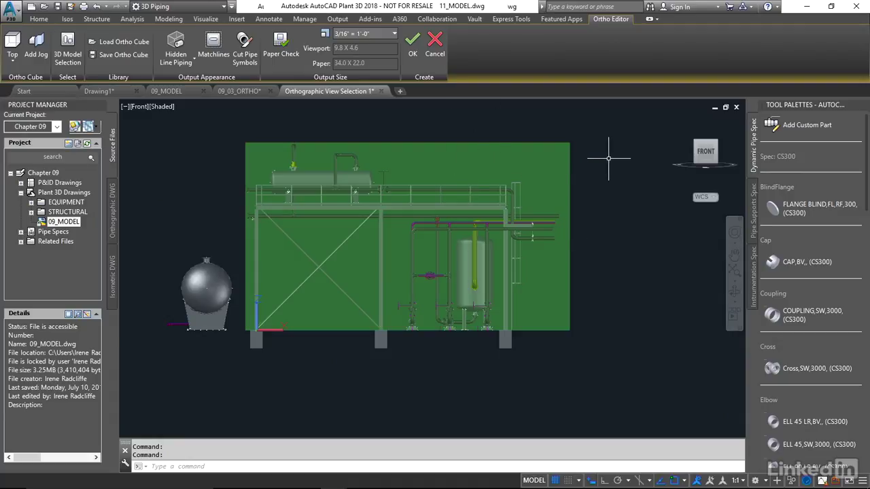
left_click(705, 141)
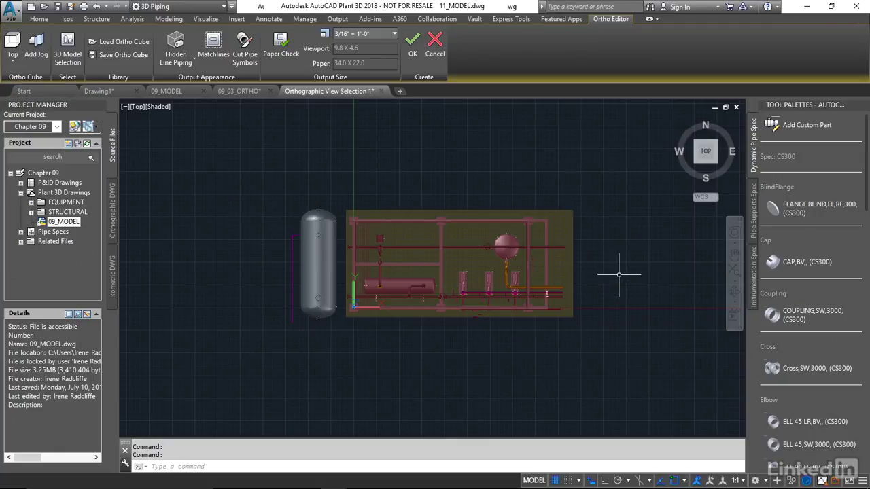
Zoom into the plan and enable Matchlines in Output Appearance.
scroll(618, 275, "up", 2)
scroll(615, 275, "up", 2)
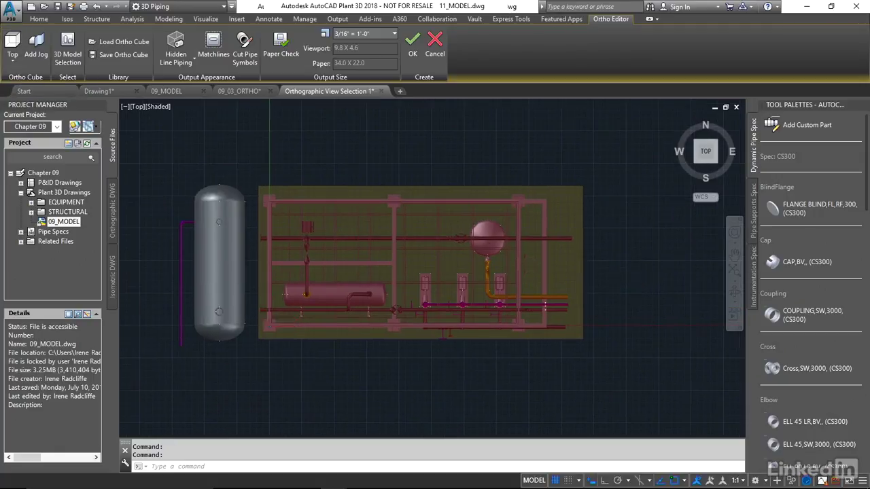
middle_click_drag(615, 276, 674, 276)
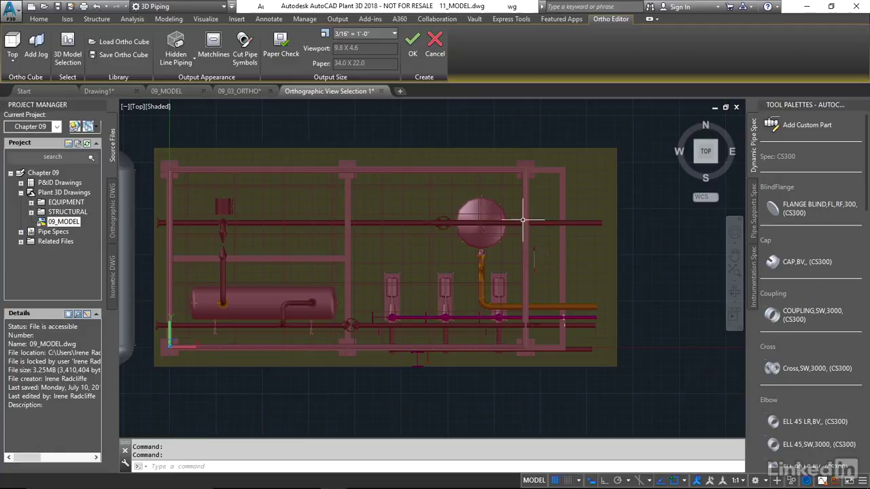
left_click(215, 44)
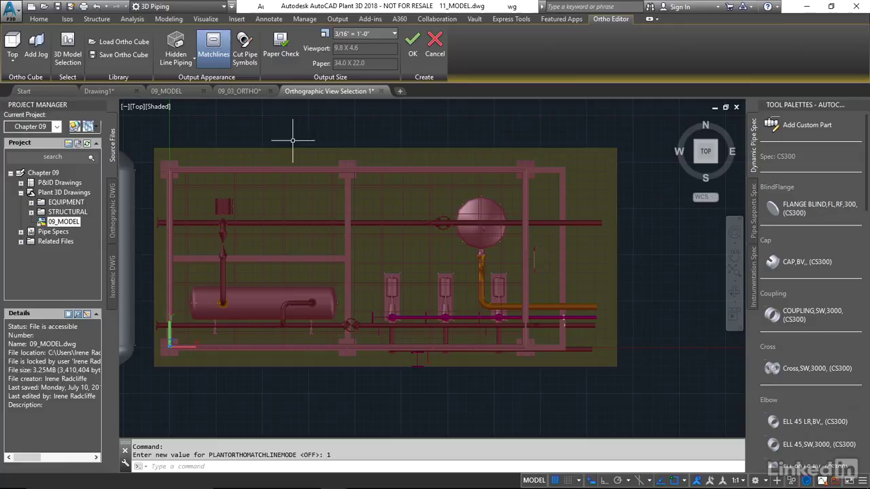
Change the hidden line display from hidden piping only to All Hidden Lines.
left_click(191, 60)
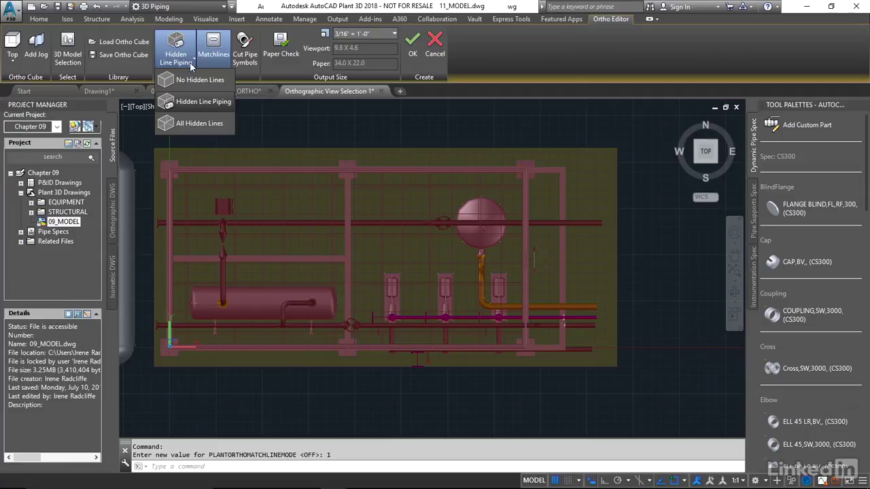
left_click(199, 123)
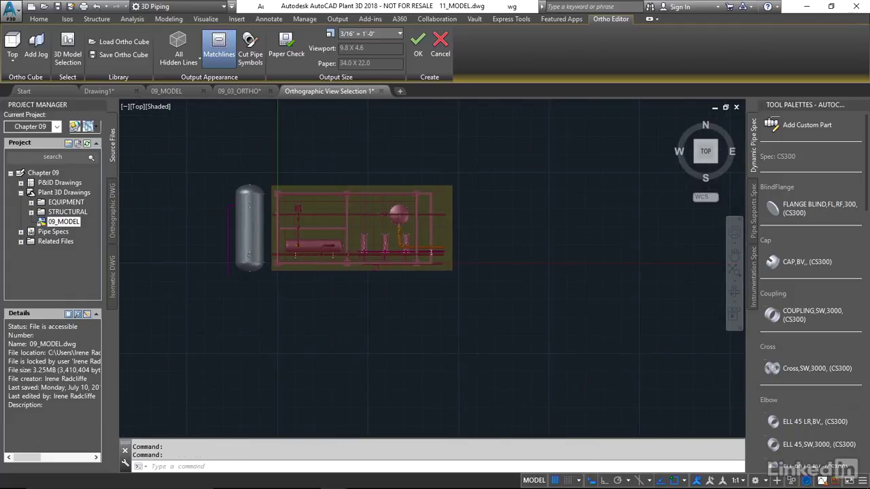
Re-enable Paper Check, frame the 34.0 x 22.0 sheet preview, and open the Viewport scale list.
left_click(286, 47)
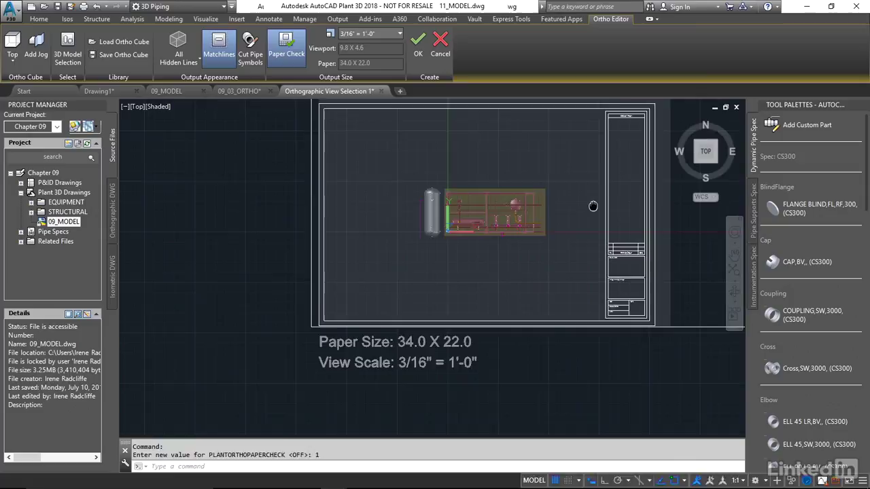
middle_click_drag(577, 185, 431, 246)
scroll(500, 229, "up", 2)
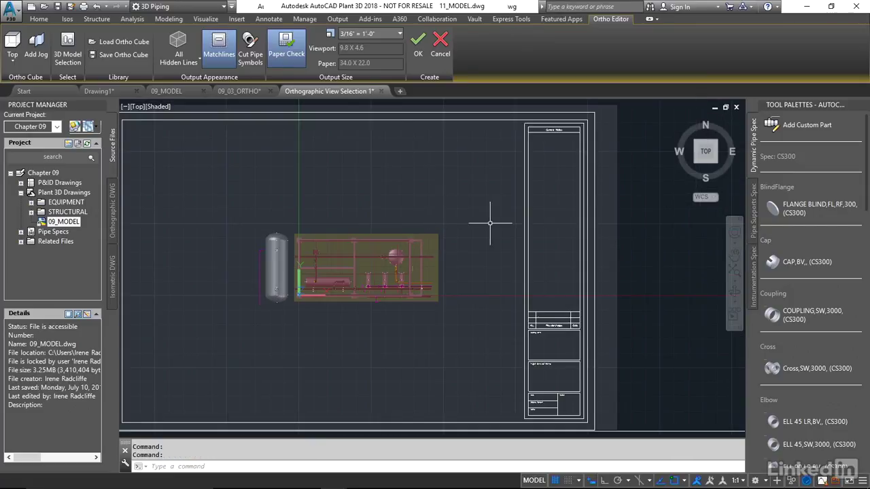
middle_click_drag(501, 229, 511, 232)
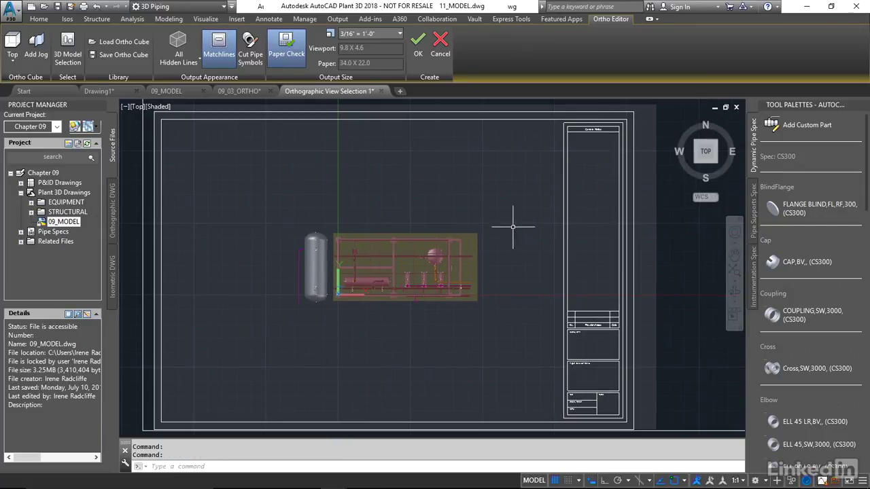
left_click(401, 34)
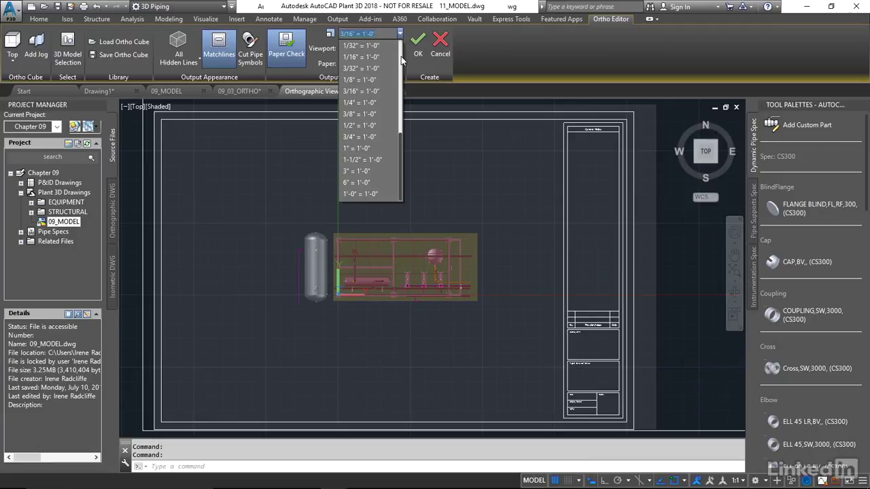
Try 3/8" = 1'-0", then set 1/4" = 1'-0" scale and check the 13.0 x 6.2 viewport preview.
left_click(382, 115)
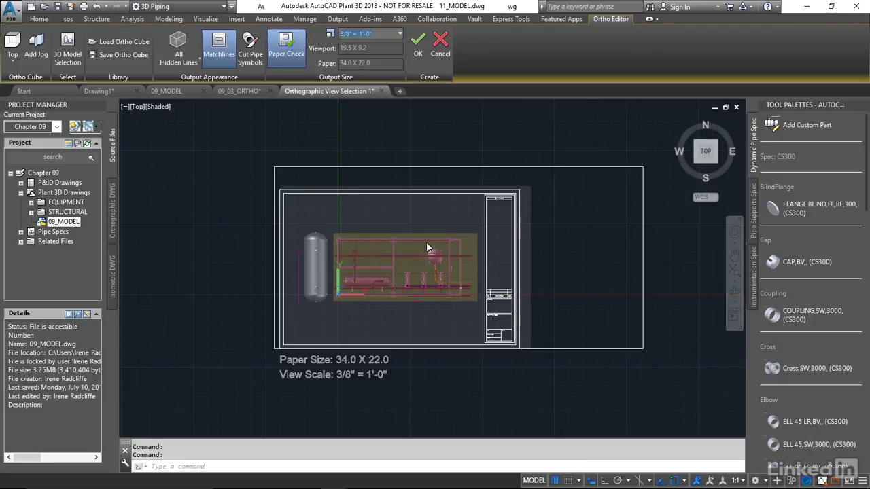
scroll(417, 258, "up", 3)
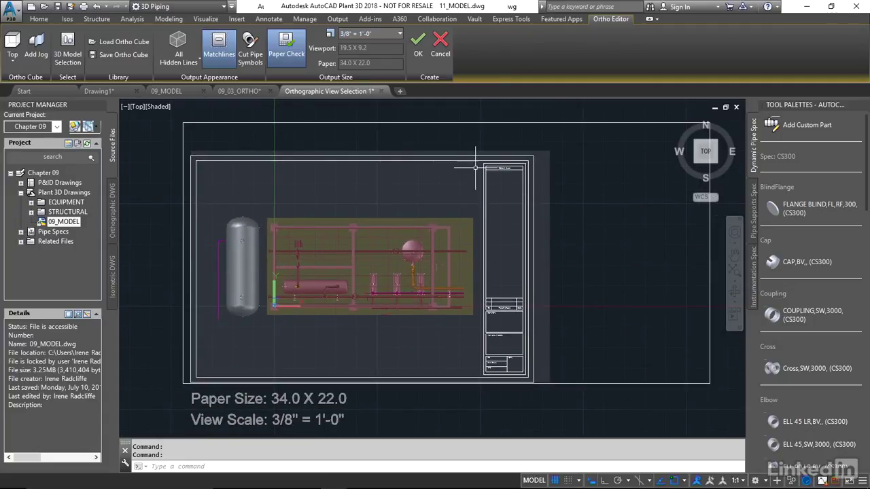
left_click(400, 33)
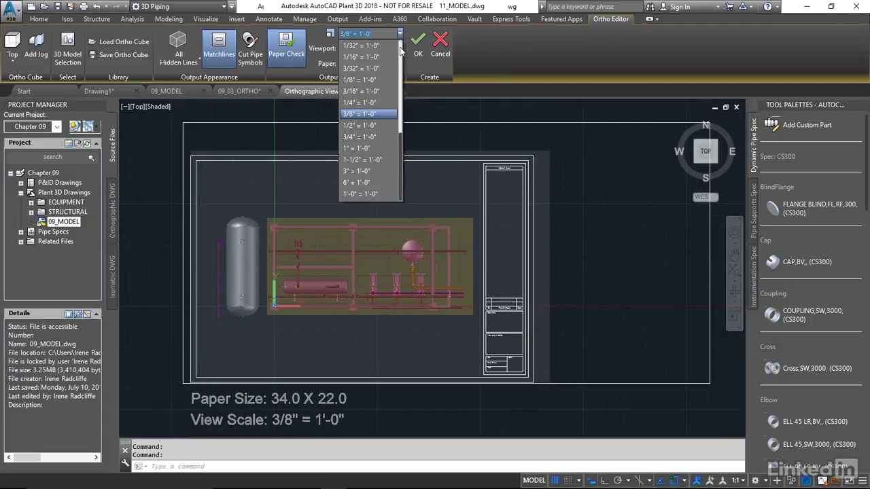
left_click(361, 103)
scroll(426, 191, "down", 2)
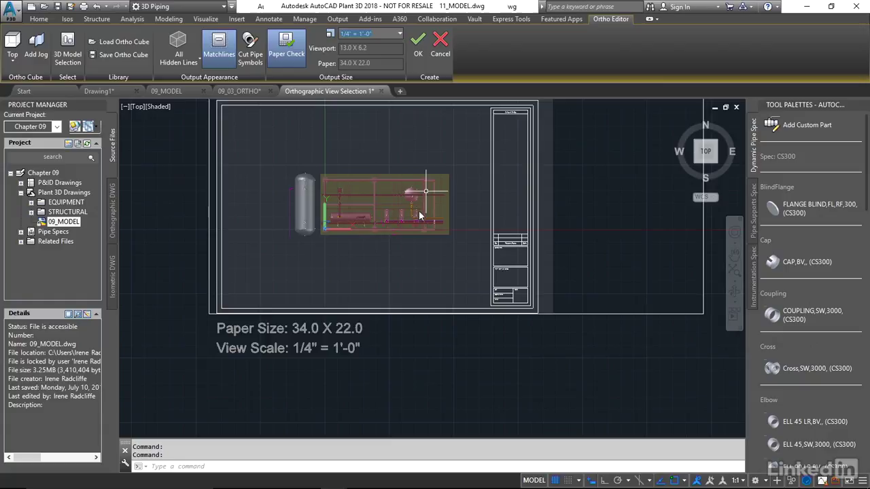
mouse_move(419, 211)
middle_mouse_down()
mouse_move(413, 236)
mouse_move(424, 265)
middle_mouse_up()
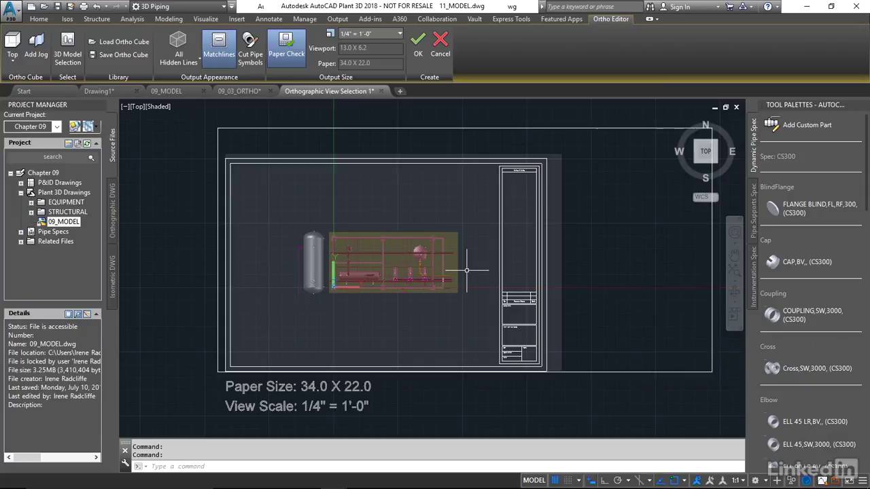
Create the ortho view and place it in the upper left of the title block sheet.
left_click(418, 44)
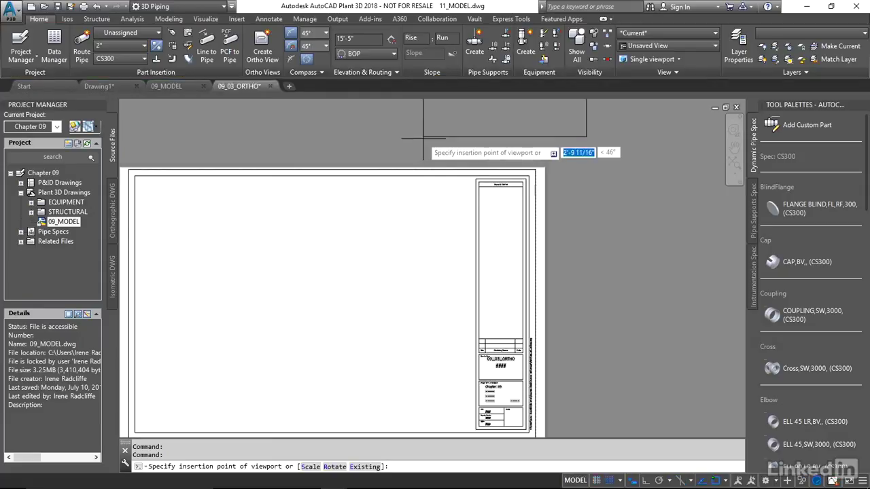
middle_click_drag(244, 306, 331, 273)
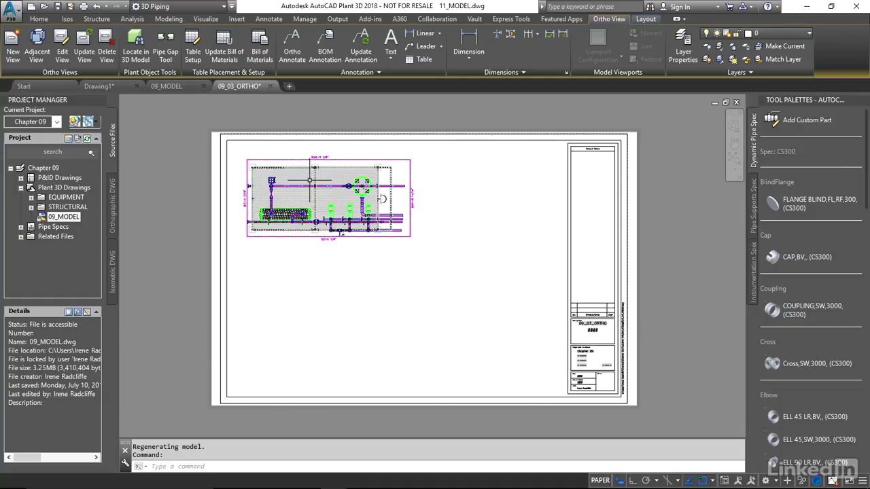
scroll(310, 184, "up", 2)
scroll(305, 189, "up", 2)
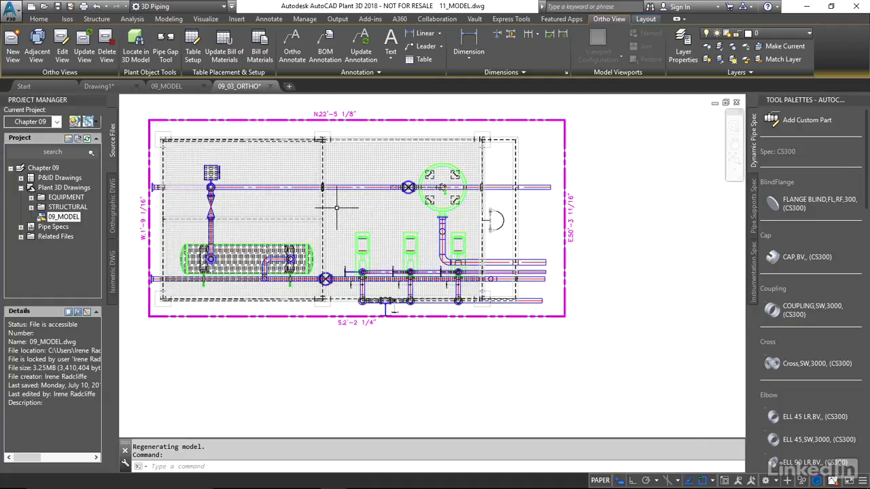
scroll(371, 235, "down", 1)
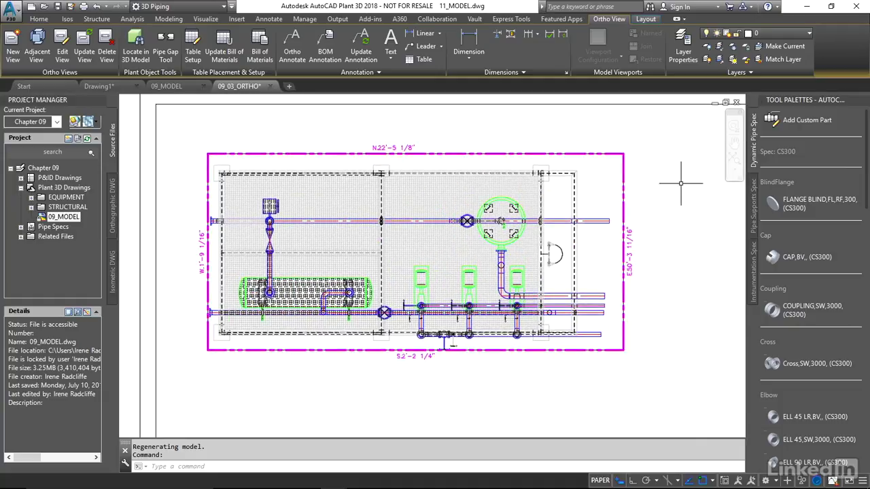
scroll(671, 259, "down", 2)
middle_click_drag(426, 242, 297, 186)
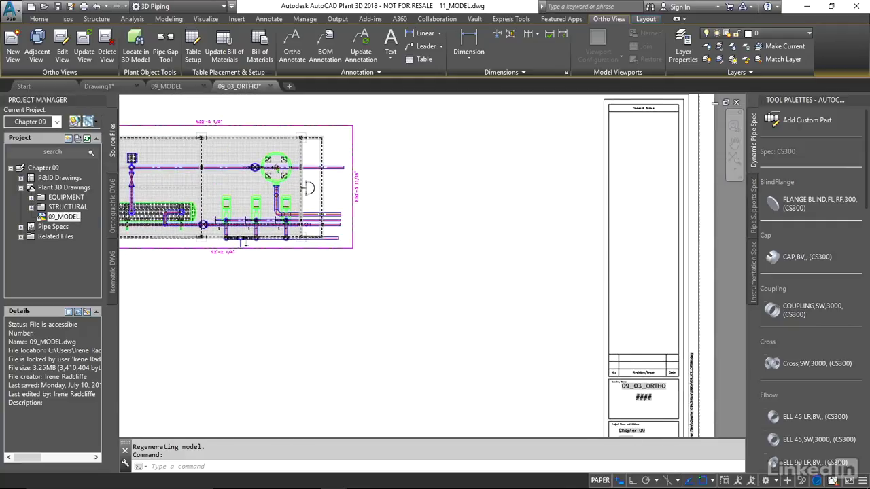
middle_click_drag(403, 228, 553, 267)
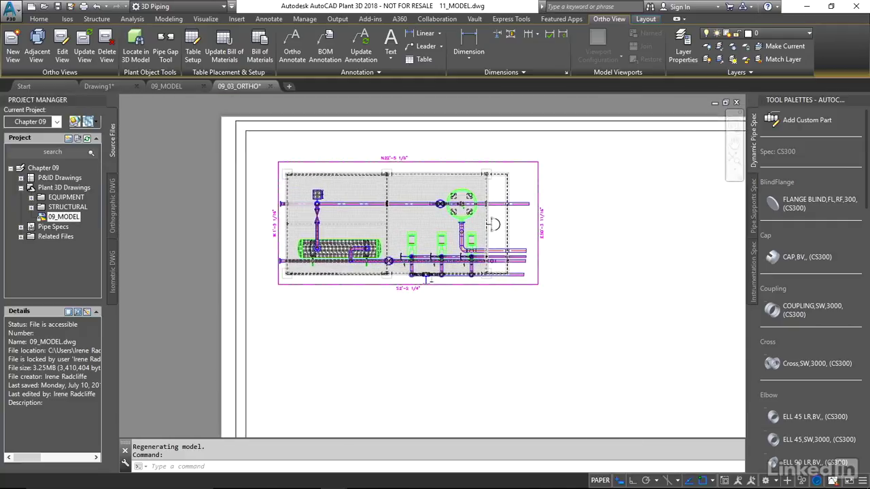
scroll(556, 191, "up", 2)
middle_click_drag(560, 193, 600, 197)
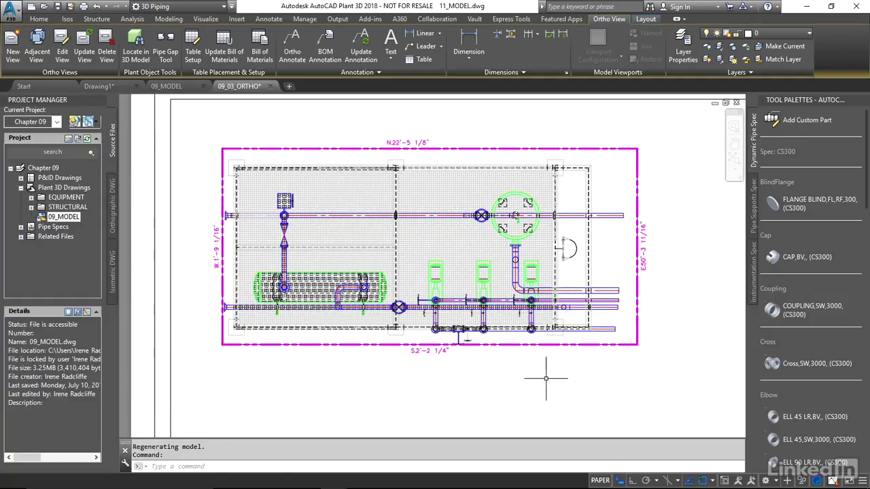
scroll(671, 176, "up", 2)
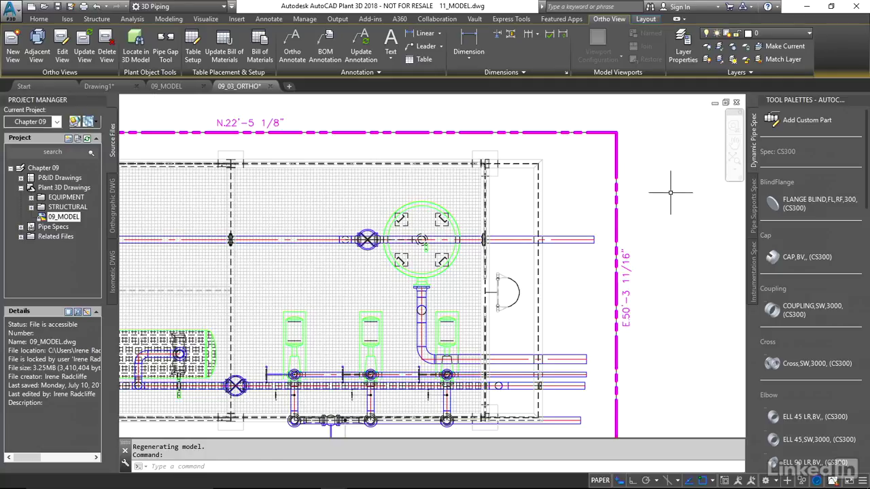
middle_click_drag(646, 379, 674, 364)
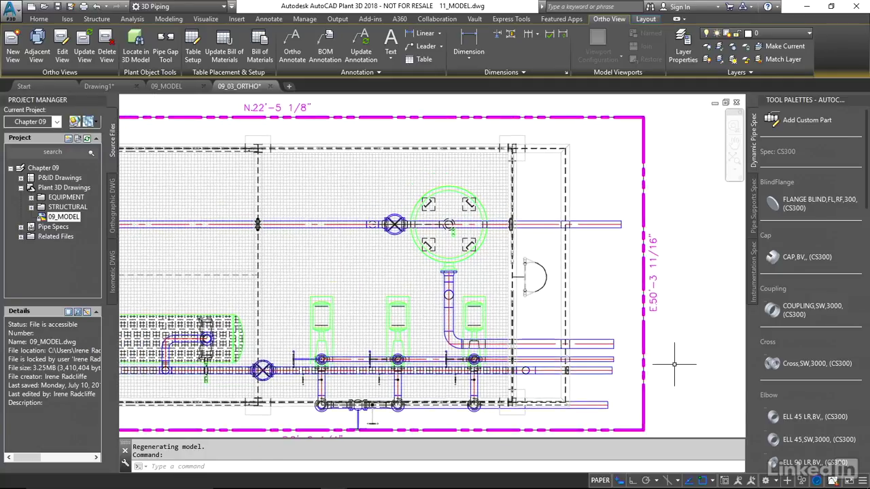
scroll(674, 364, "up", 2)
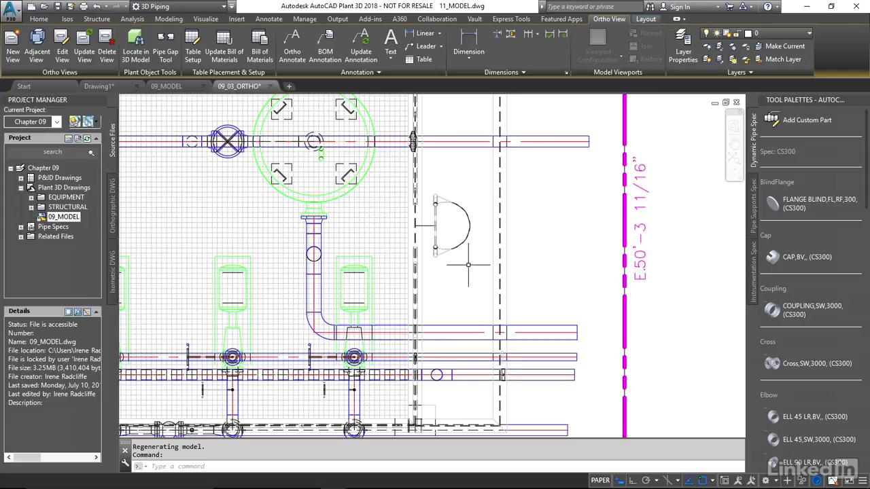
scroll(532, 267, "down", 5)
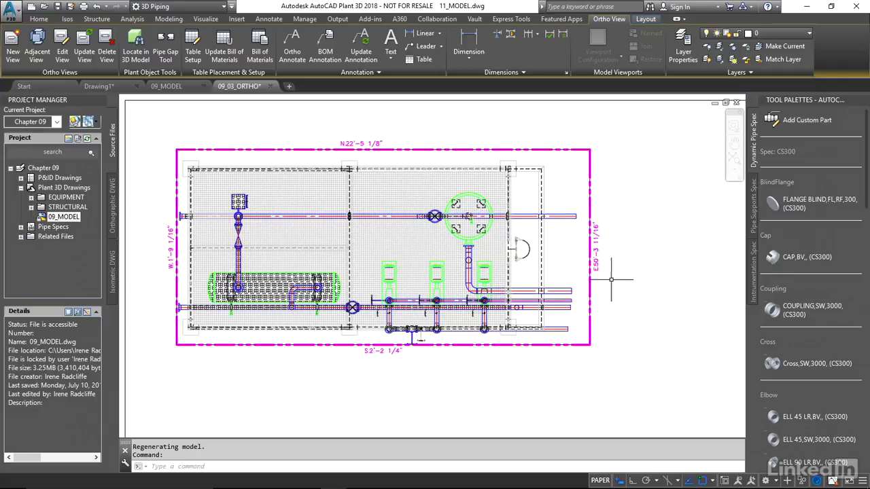
scroll(659, 292, "down", 2)
middle_click_drag(661, 331, 564, 279)
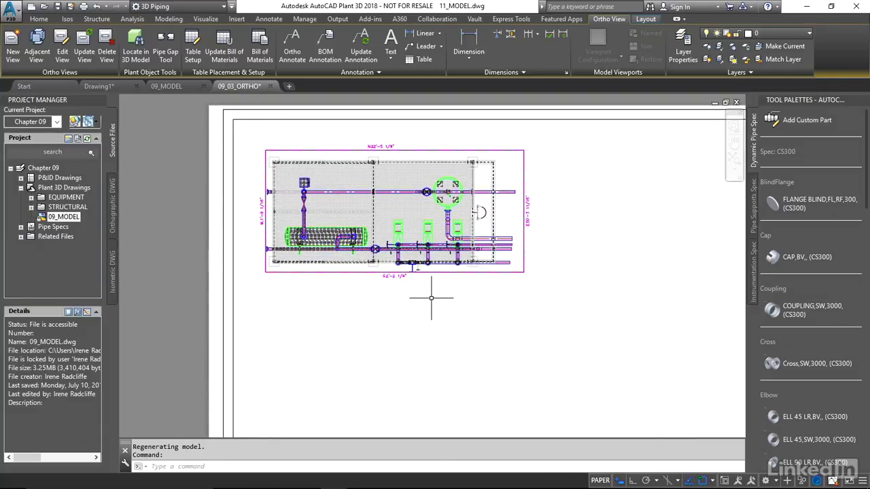
Set TILEMODE to 1 to show the piping model in model space.
type("ilemode")
key("Return")
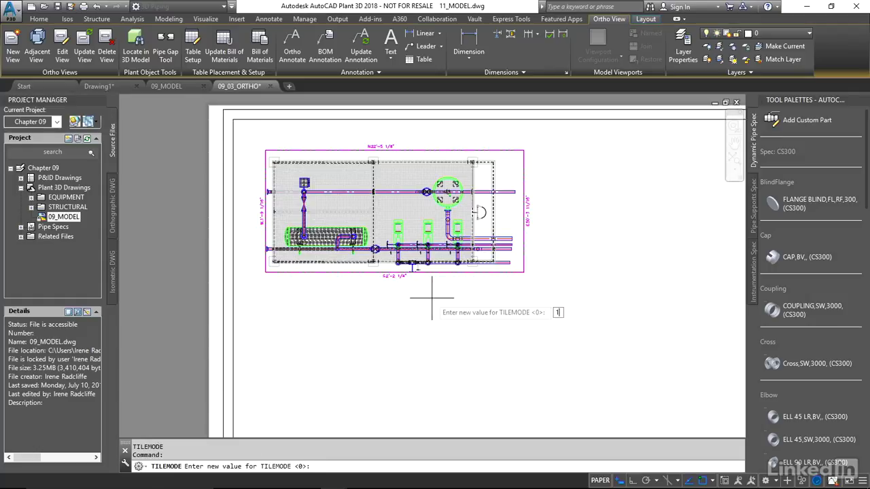
key("Return")
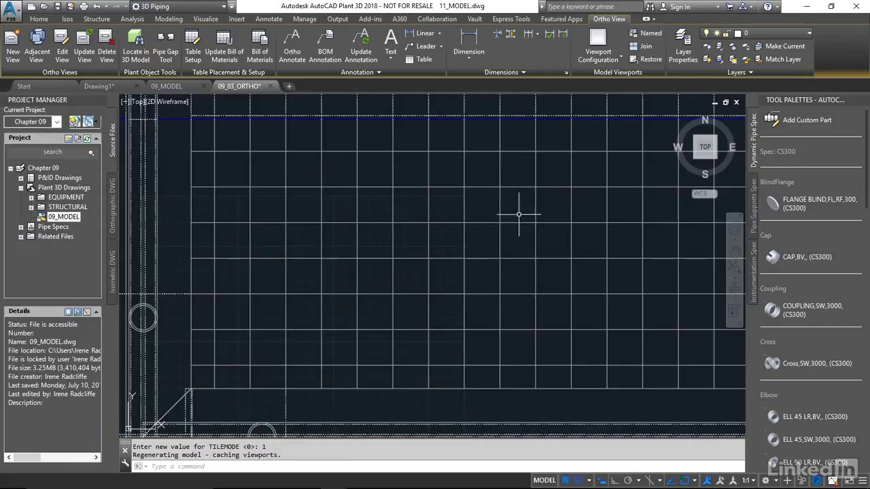
Orbit the piping model, then restore the top plan view with north pointing up.
scroll(515, 282, "up", 5)
middle_click_drag(509, 281, 373, 346)
scroll(373, 345, "down", 5)
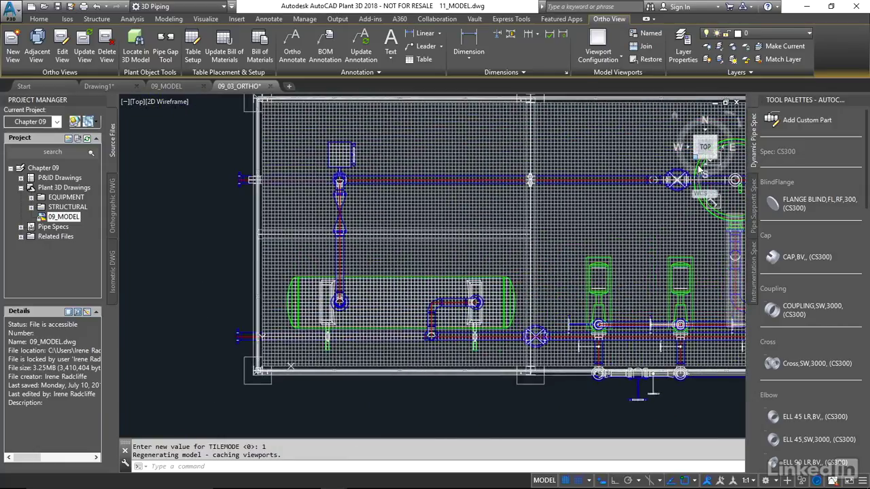
middle_click_drag(291, 366, 521, 126, "shift")
left_click(707, 141)
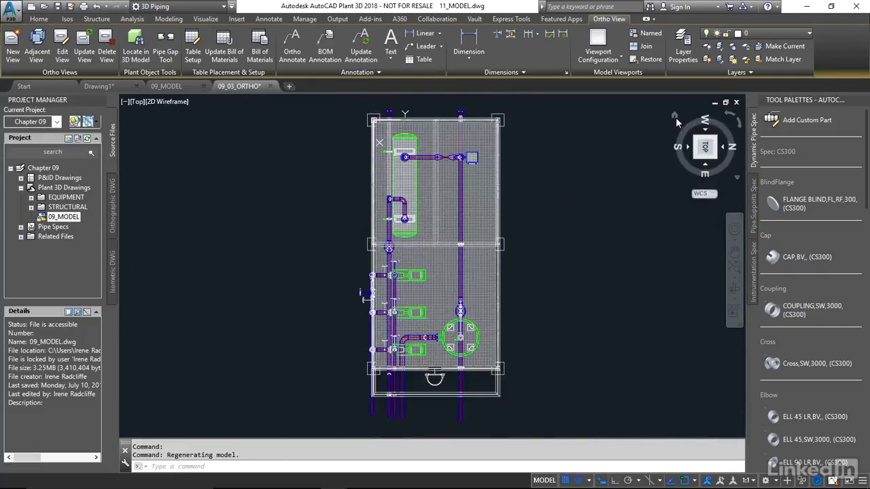
left_click(727, 116)
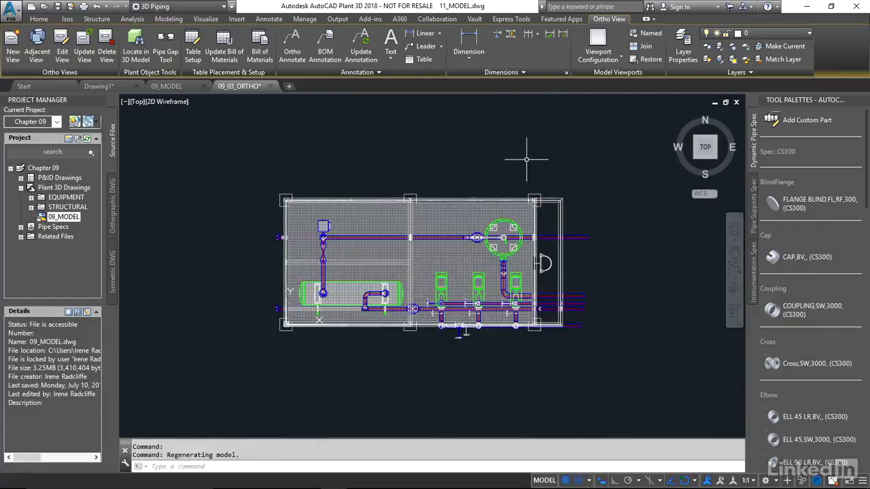
left_click(674, 116)
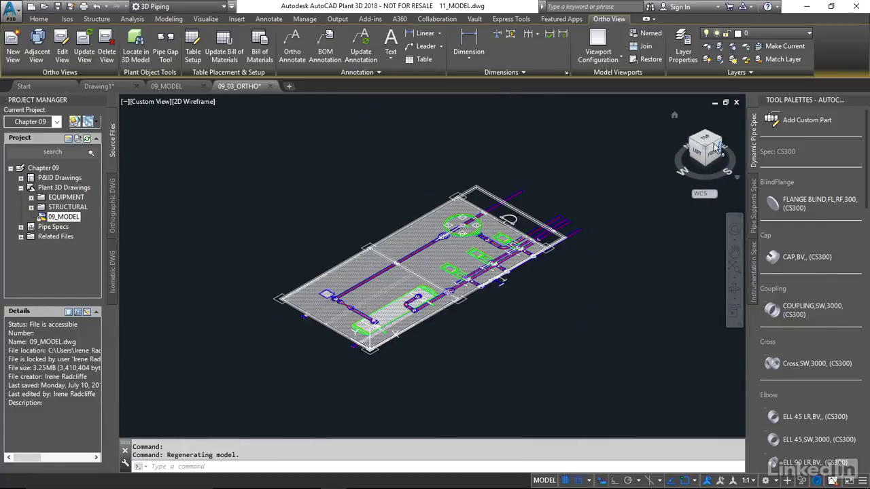
key("ctrl+z")
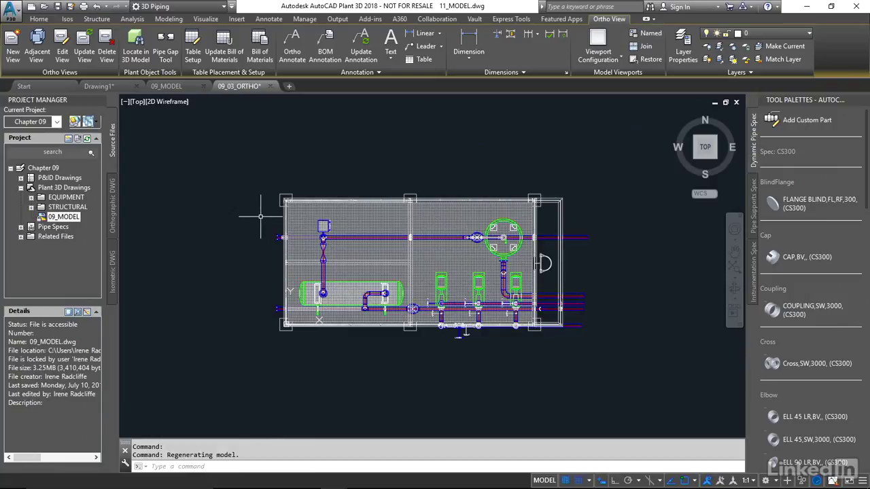
Set TILEMODE back to 0 and pan the layout to show the title block beside the plan.
type("tilemode")
key("Return")
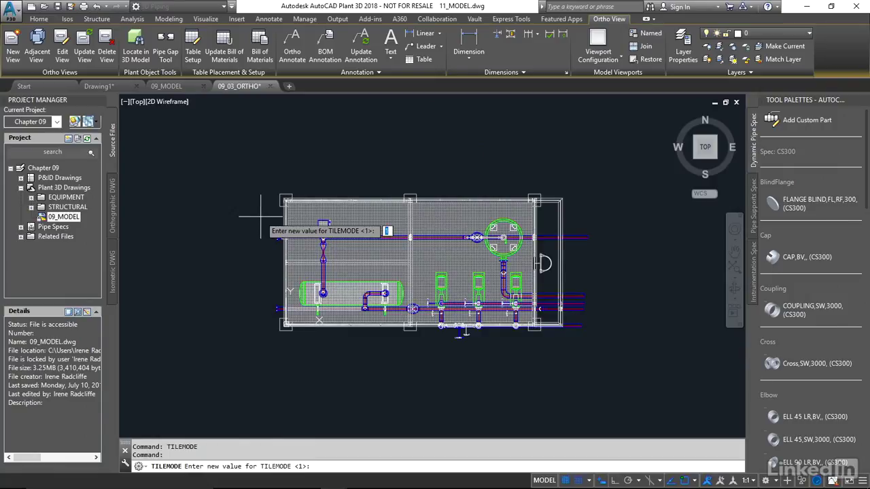
key("Return")
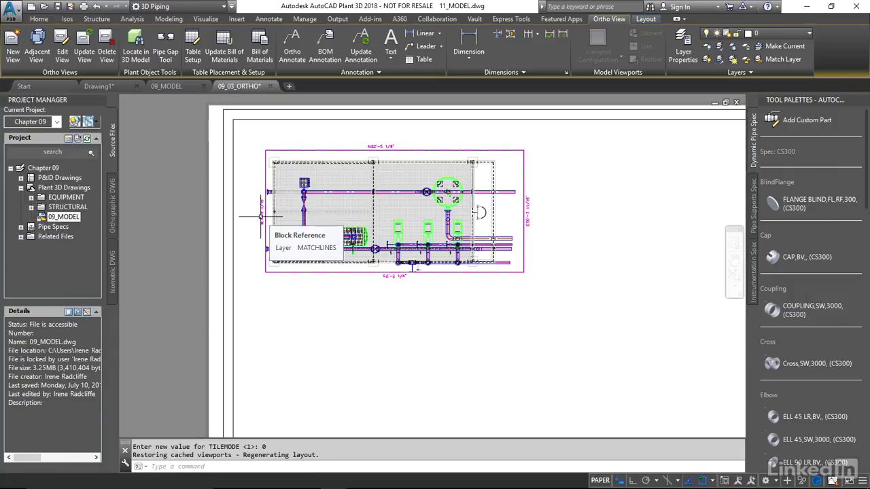
middle_click_drag(528, 295, 451, 276)
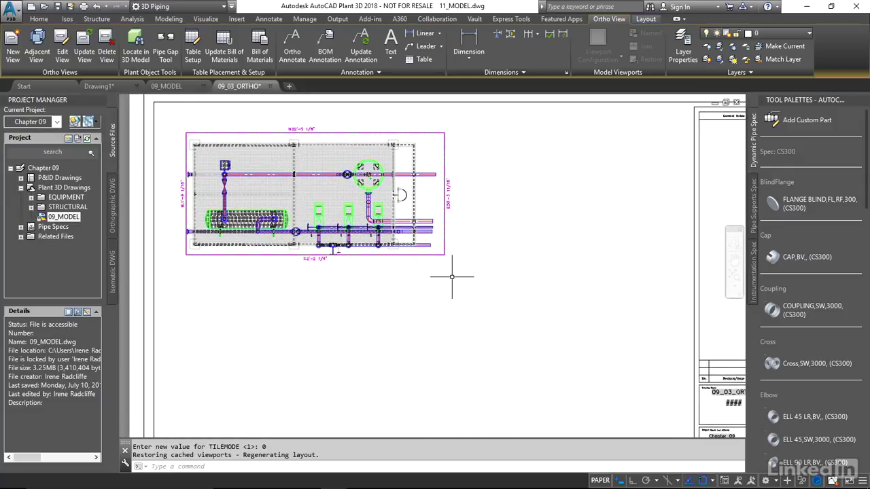